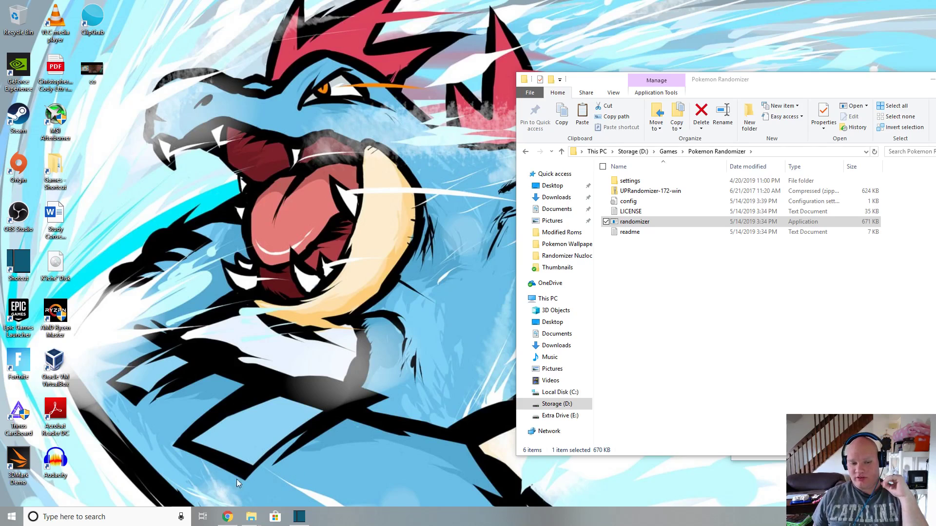
Step: Switch to Chrome and view the Universal Pokemon Game Randomizer downloads page and the Java for Windows download page
{"action": "mouse_move", "coordinate": [233, 517]}
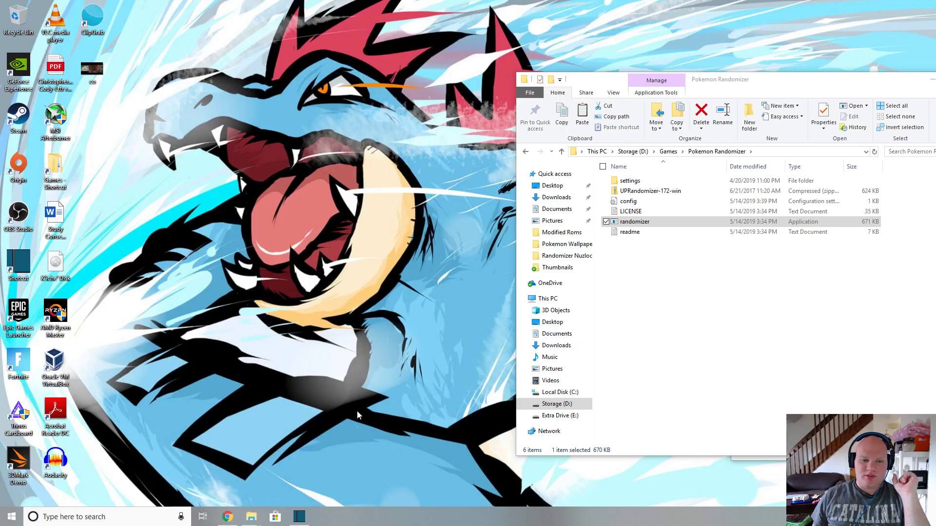
{"action": "left_click", "coordinate": [227, 516]}
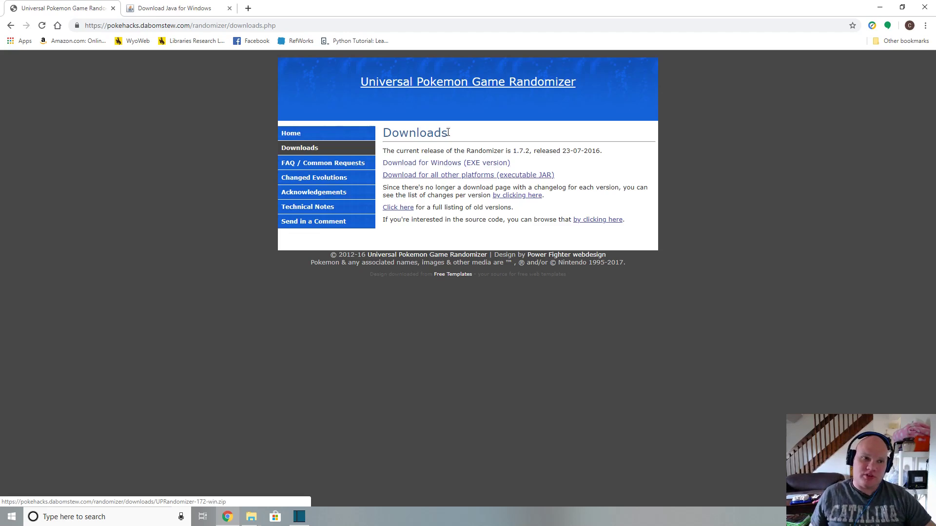
{"action": "left_click", "coordinate": [157, 13]}
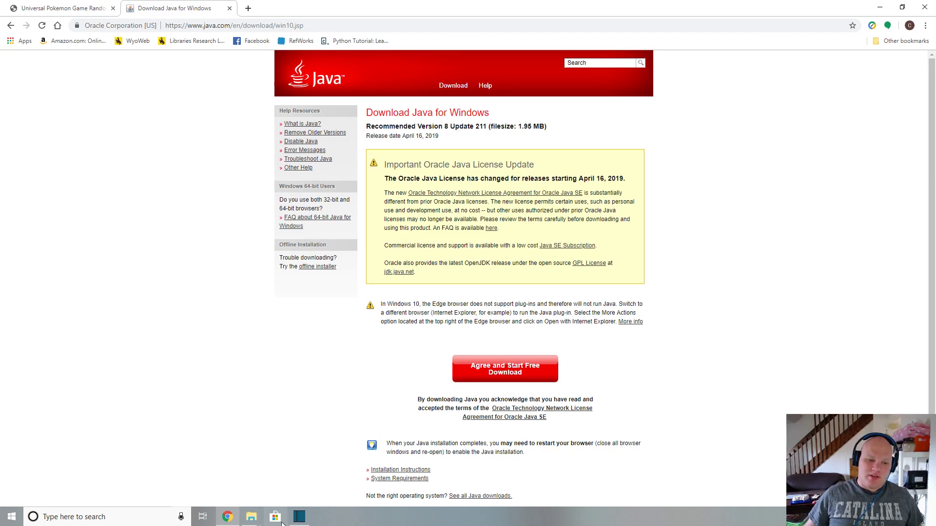
Step: Switch to the Pokemon Randomizer folder in File Explorer and launch the randomizer application
{"action": "left_click", "coordinate": [254, 521]}
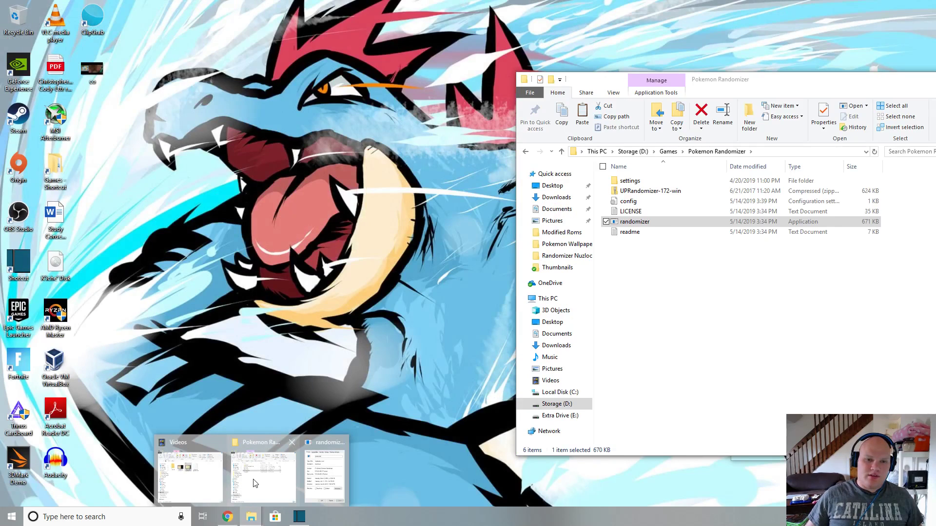
{"action": "left_click", "coordinate": [254, 482]}
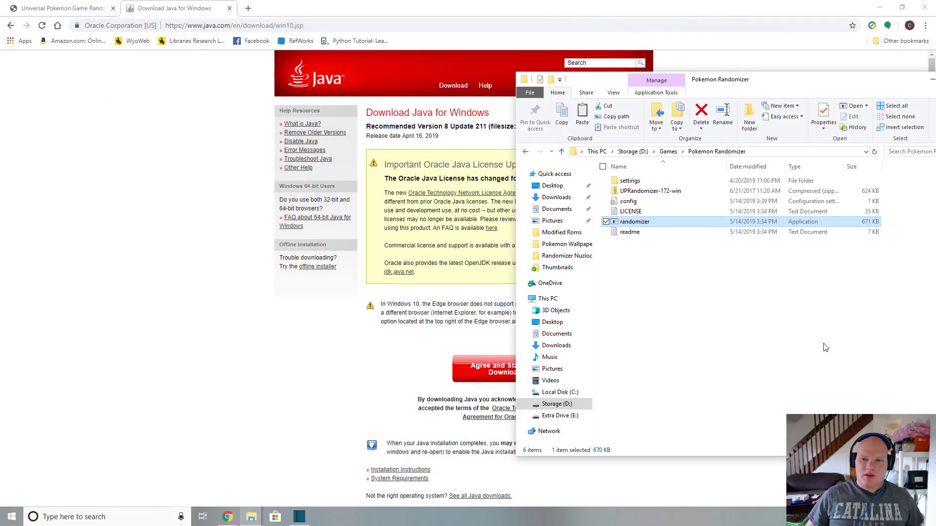
{"action": "right_click", "coordinate": [663, 196]}
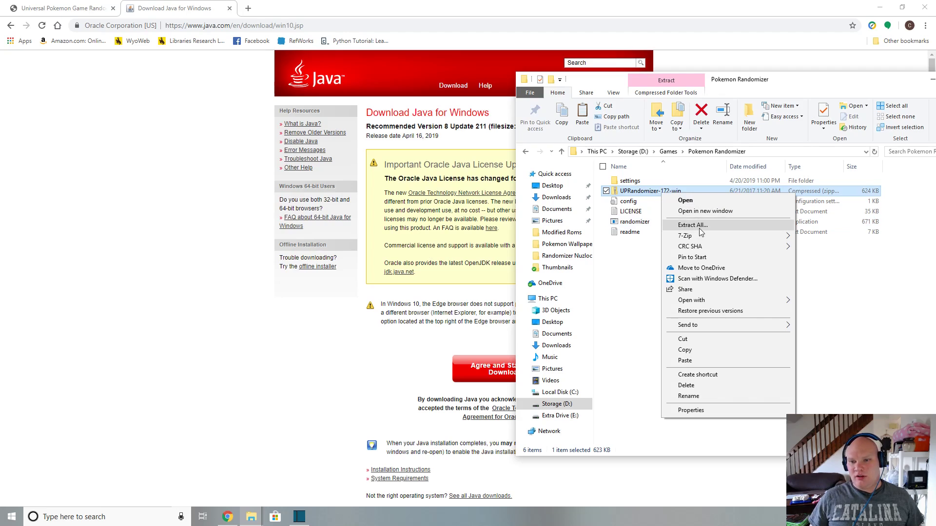
{"action": "left_click", "coordinate": [630, 304]}
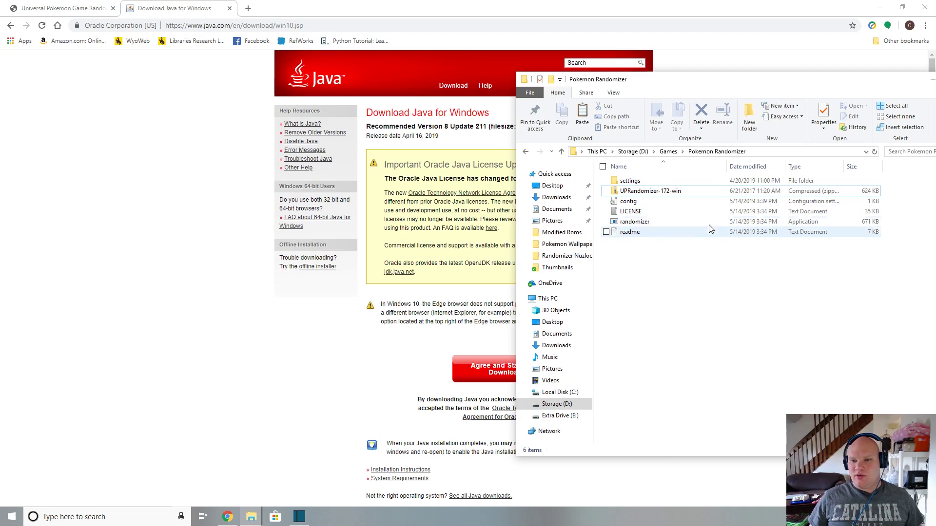
{"action": "left_click", "coordinate": [654, 226]}
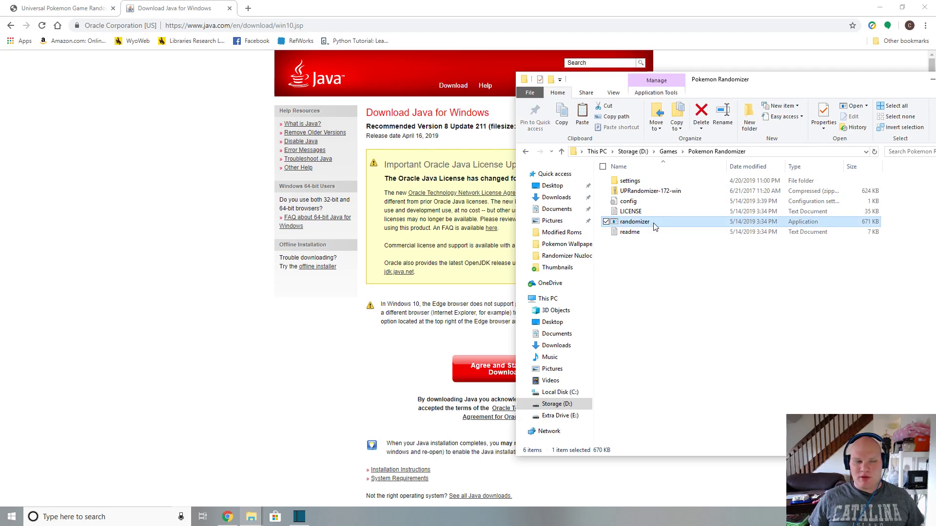
{"action": "double_click", "coordinate": [654, 226]}
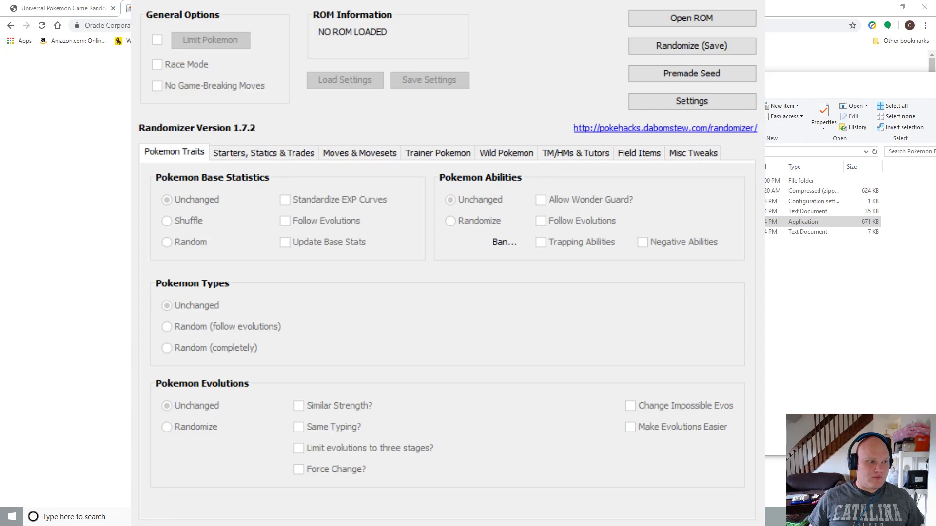
{"action": "left_click", "coordinate": [495, 336]}
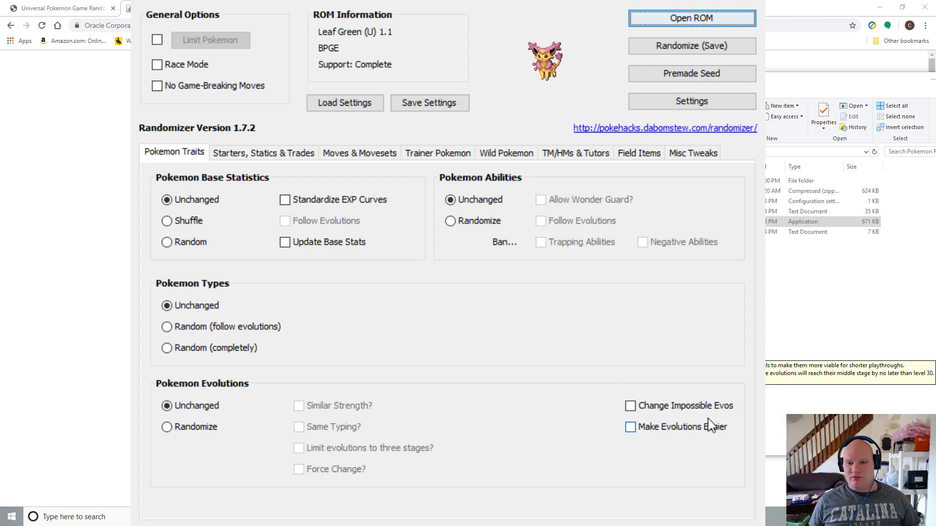
Step: Set the starter Pokemon option to Custom and enable Change Impossible Evos for Pokemon evolutions
{"action": "left_click", "coordinate": [263, 156]}
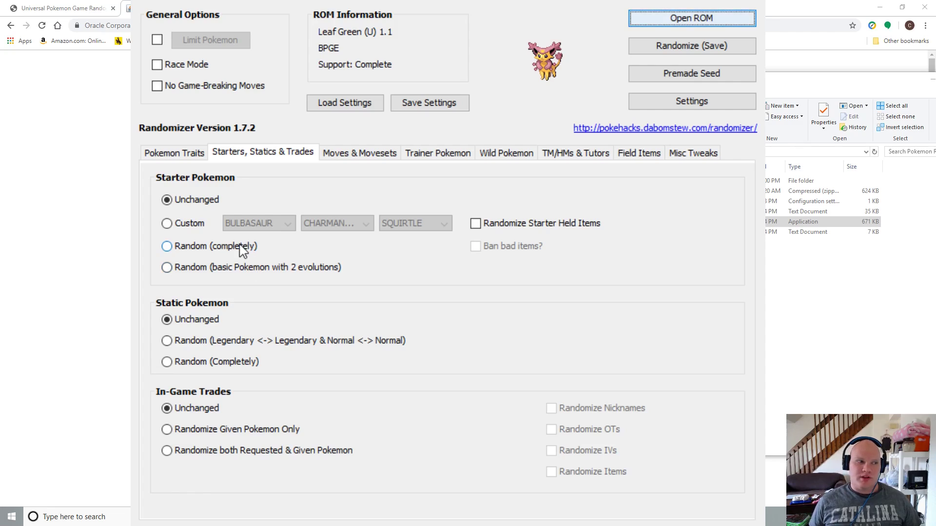
{"action": "left_click", "coordinate": [200, 222]}
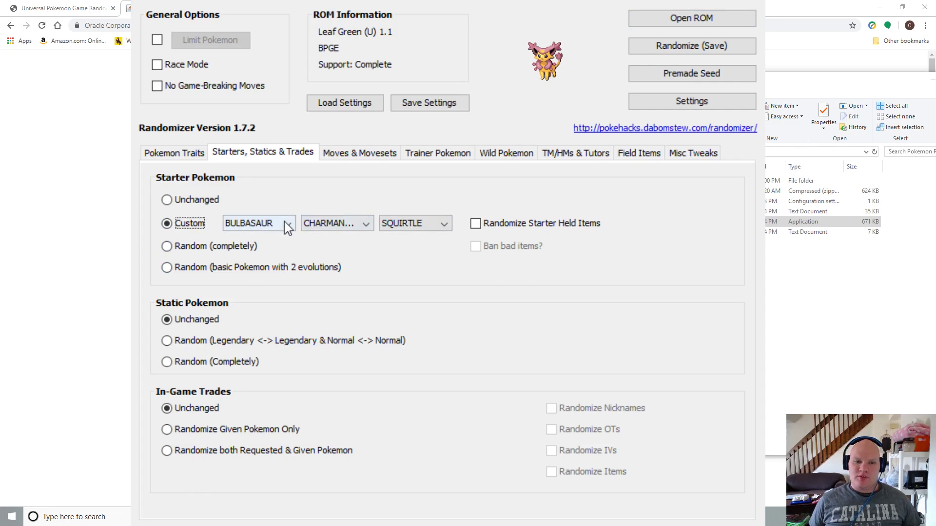
{"action": "left_click", "coordinate": [199, 157]}
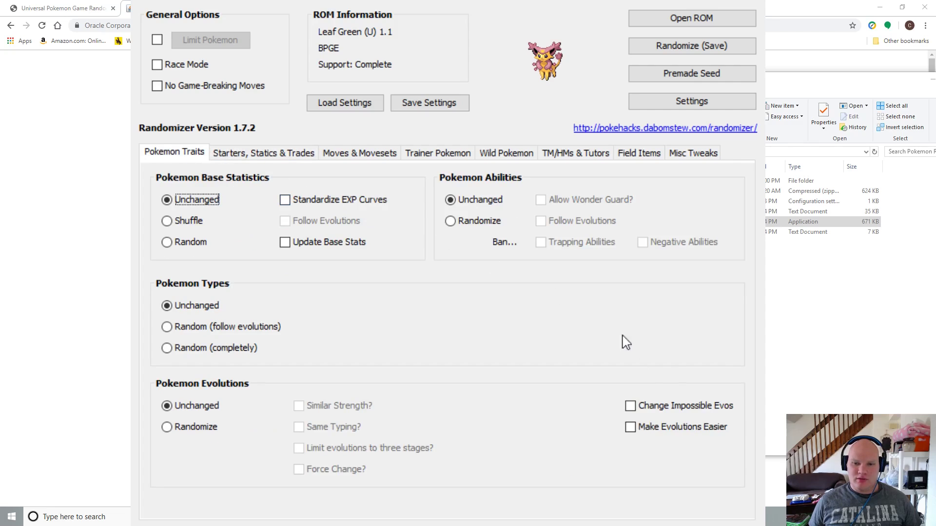
{"action": "left_click", "coordinate": [651, 411]}
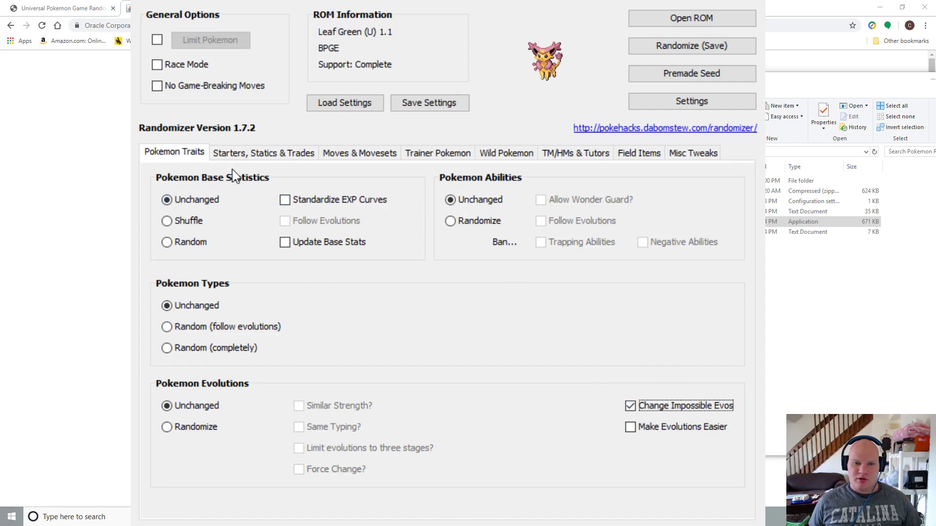
Step: Set the first custom starter Pokemon to PSYDUCK
{"action": "left_click", "coordinate": [275, 156]}
{"action": "left_click", "coordinate": [283, 224]}
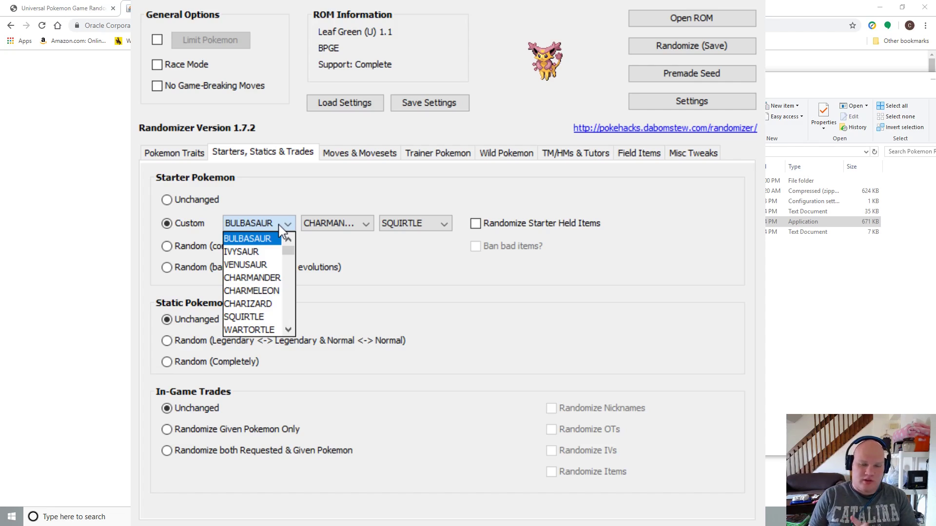
{"action": "scroll", "coordinate": [254, 283], "scroll_direction": "down", "scroll_amount": 3}
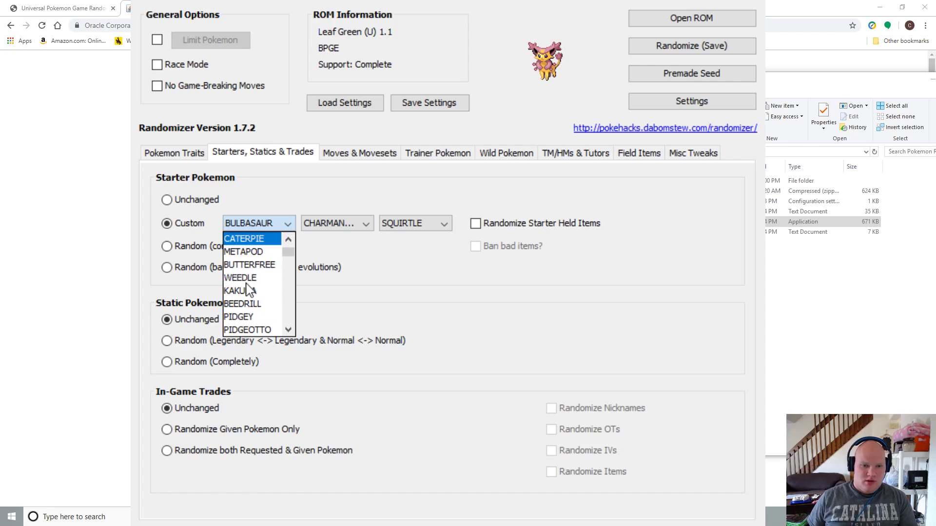
{"action": "scroll", "coordinate": [266, 293], "scroll_direction": "down", "scroll_amount": 4}
{"action": "scroll", "coordinate": [267, 294], "scroll_direction": "down", "scroll_amount": 4}
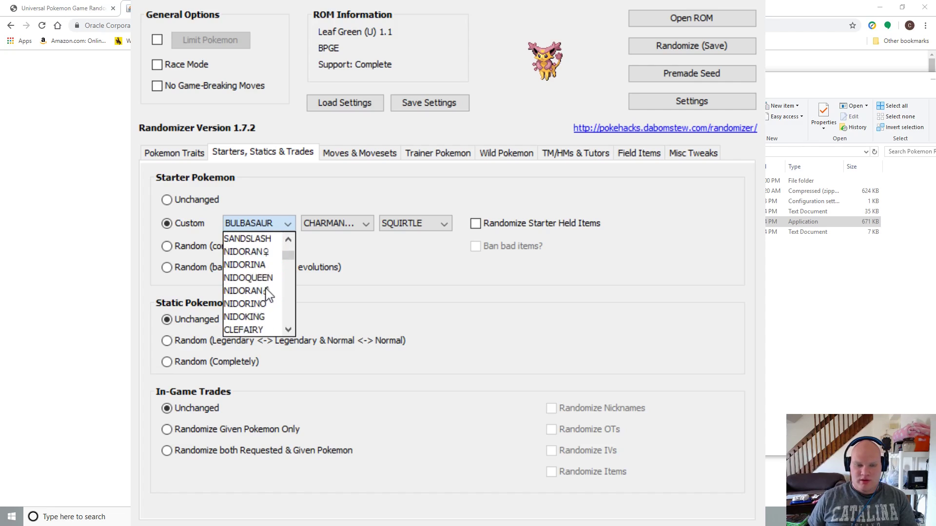
{"action": "scroll", "coordinate": [267, 294], "scroll_direction": "down", "scroll_amount": 2}
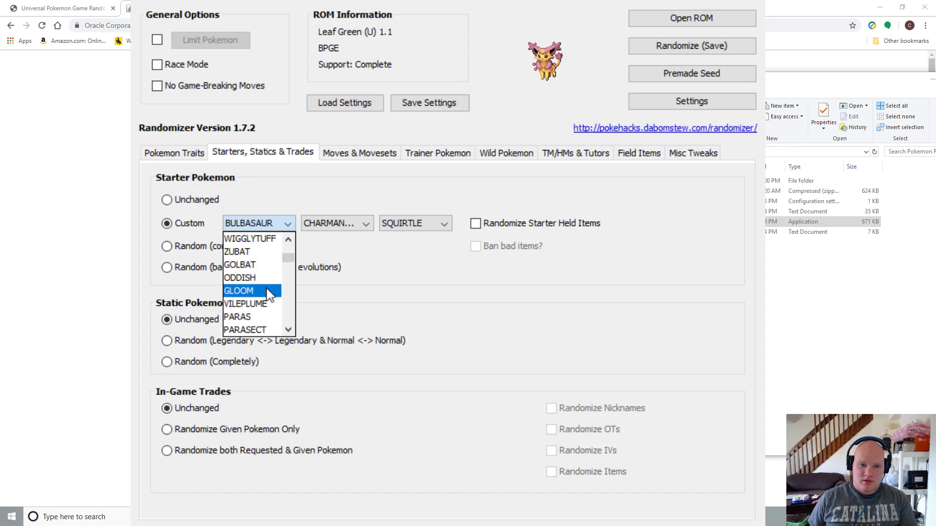
{"action": "scroll", "coordinate": [288, 330], "scroll_direction": "down", "scroll_amount": 2}
{"action": "scroll", "coordinate": [288, 330], "scroll_direction": "down", "scroll_amount": 1}
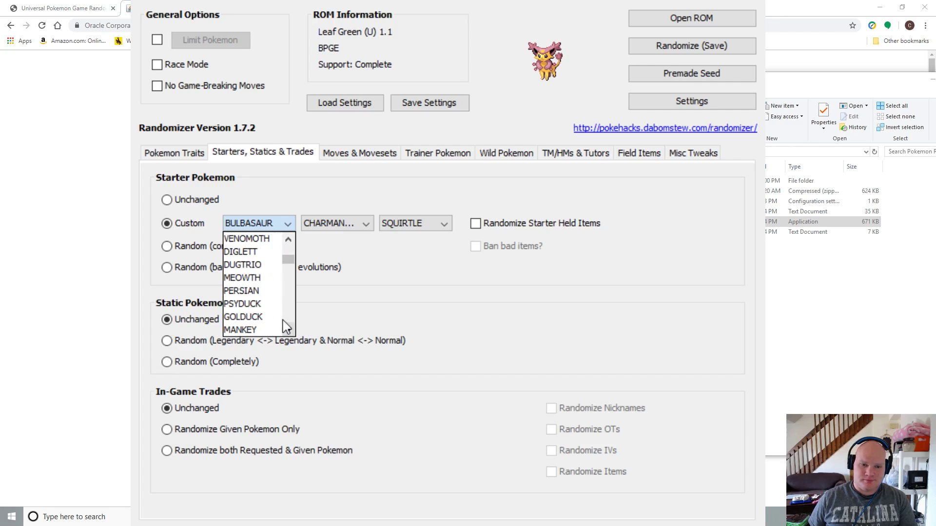
{"action": "left_click", "coordinate": [261, 309]}
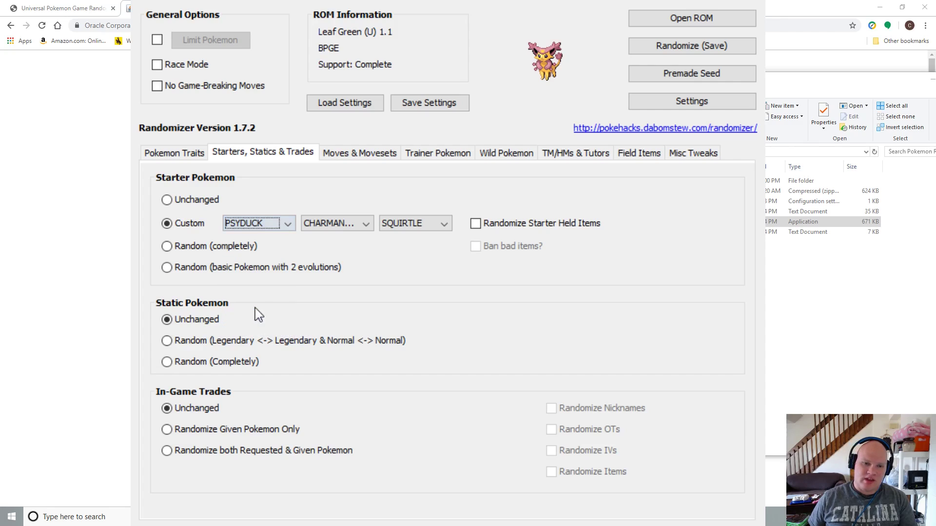
Step: Set the second custom starter Pokemon to ODDISH
{"action": "left_click", "coordinate": [369, 224]}
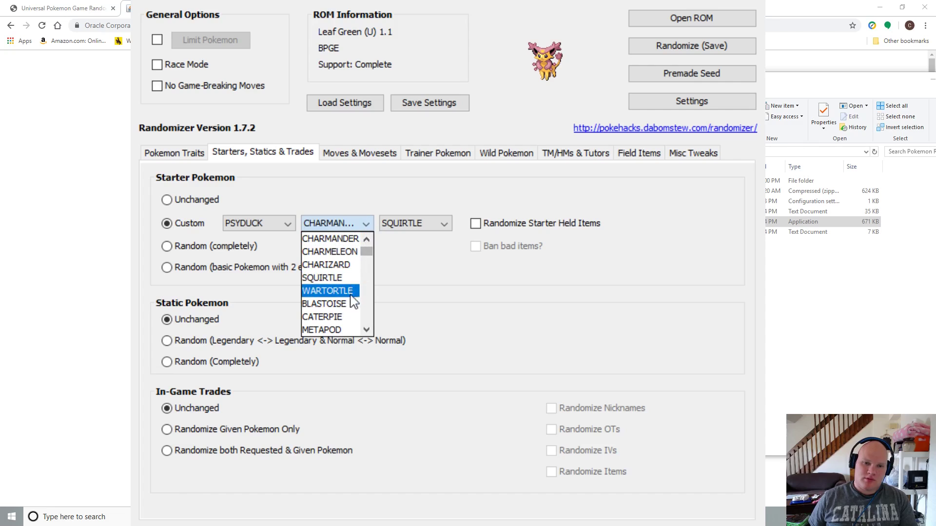
{"action": "scroll", "coordinate": [345, 319], "scroll_direction": "down", "scroll_amount": 2}
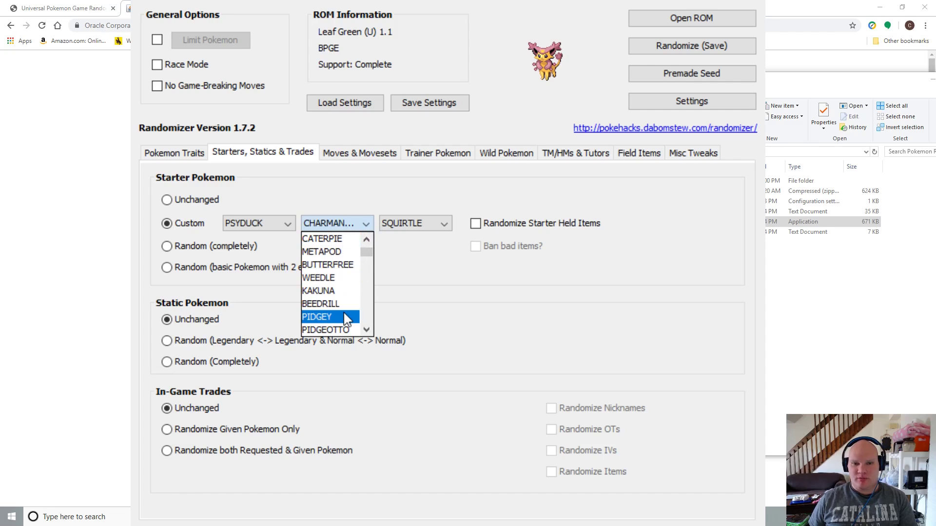
{"action": "scroll", "coordinate": [345, 318], "scroll_direction": "down", "scroll_amount": 5}
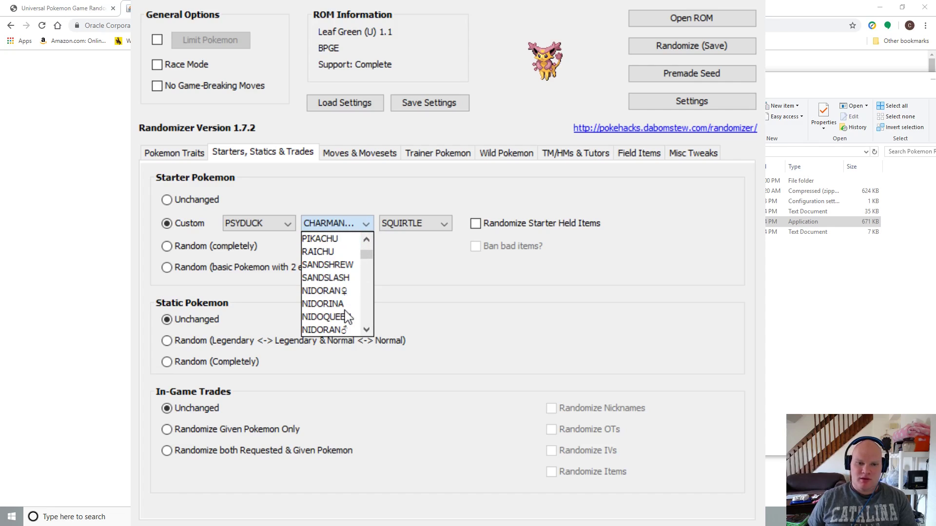
{"action": "scroll", "coordinate": [347, 318], "scroll_direction": "down", "scroll_amount": 1}
{"action": "scroll", "coordinate": [346, 316], "scroll_direction": "down", "scroll_amount": 2}
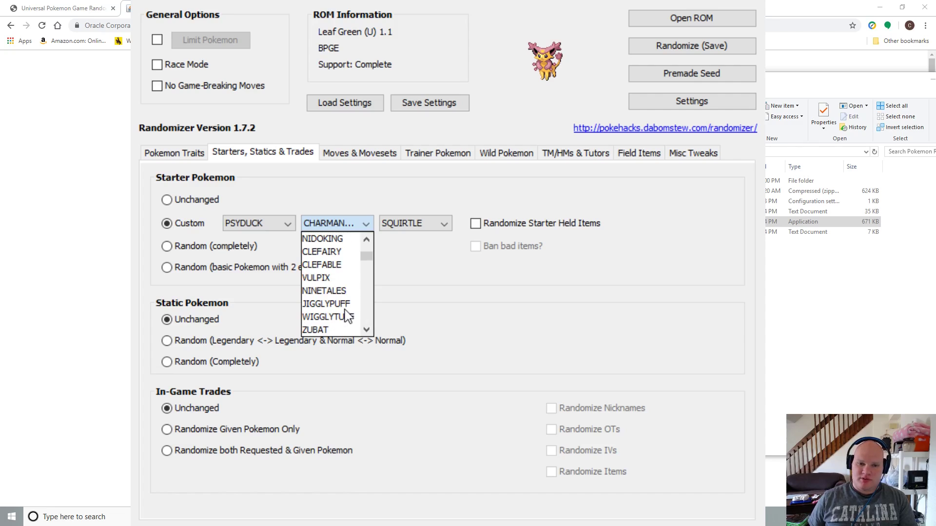
{"action": "scroll", "coordinate": [341, 304], "scroll_direction": "down", "scroll_amount": 2}
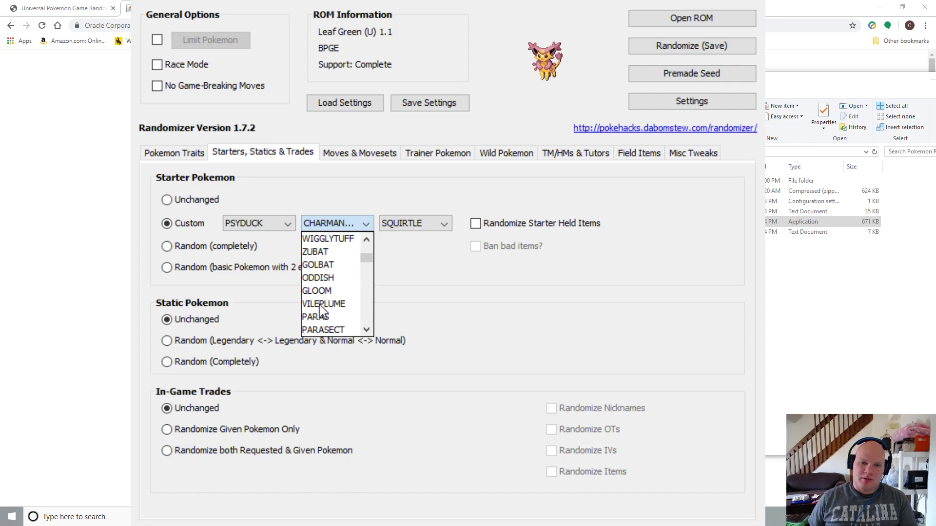
{"action": "left_click", "coordinate": [341, 279]}
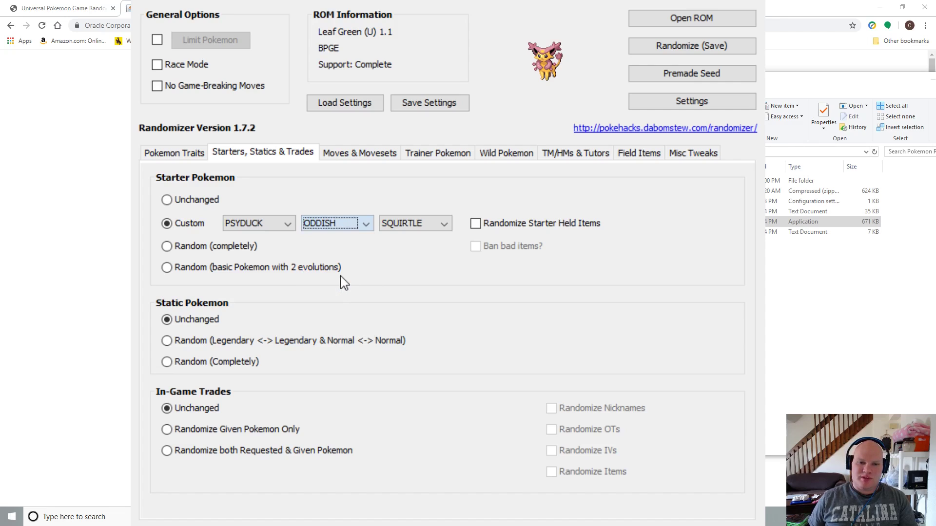
Step: Set the third custom starter Pokemon to MAGNEMITE and enable Randomize Starter Held Items
{"action": "left_click", "coordinate": [427, 224]}
{"action": "scroll", "coordinate": [427, 298], "scroll_direction": "down", "scroll_amount": 5}
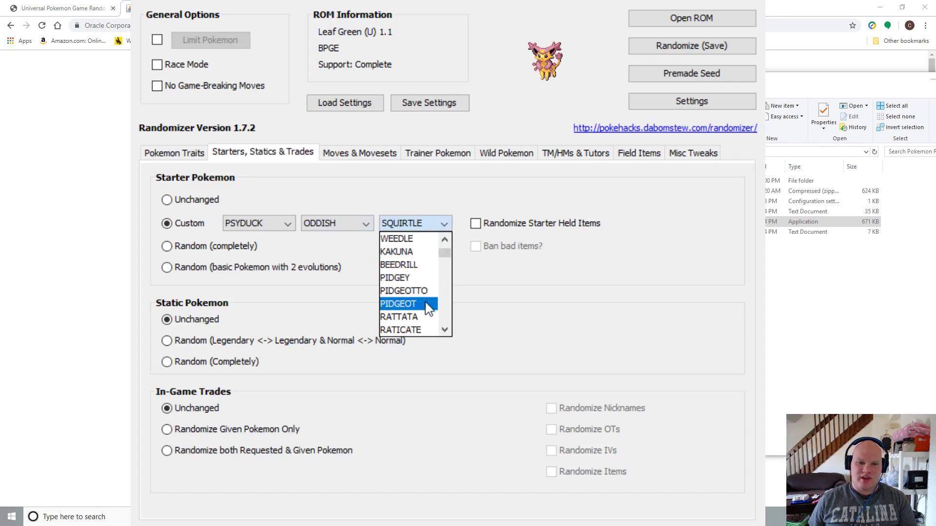
{"action": "scroll", "coordinate": [427, 308], "scroll_direction": "down", "scroll_amount": 5}
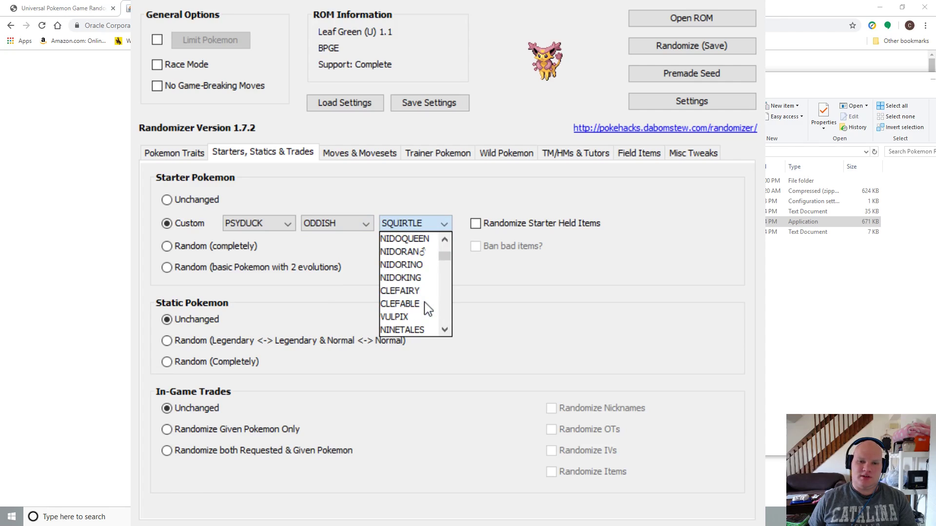
{"action": "scroll", "coordinate": [427, 308], "scroll_direction": "down", "scroll_amount": 9}
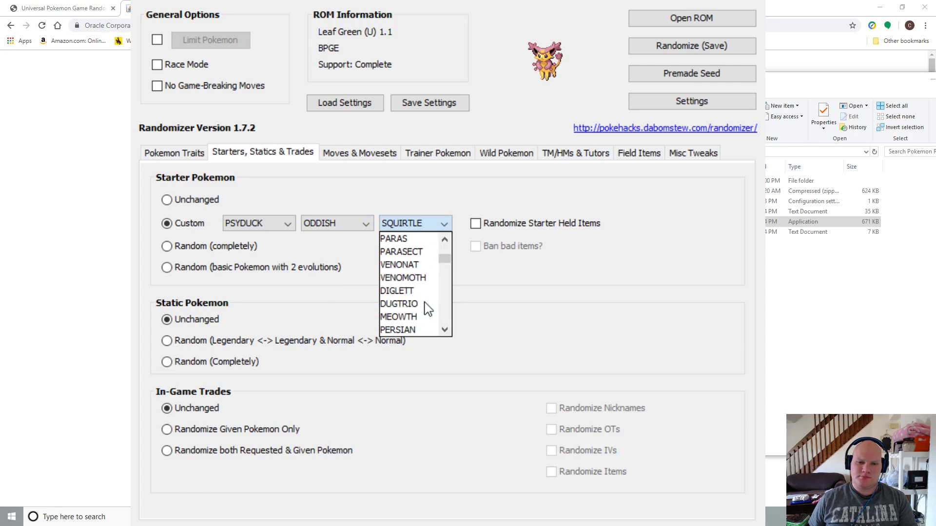
{"action": "scroll", "coordinate": [427, 308], "scroll_direction": "down", "scroll_amount": 6}
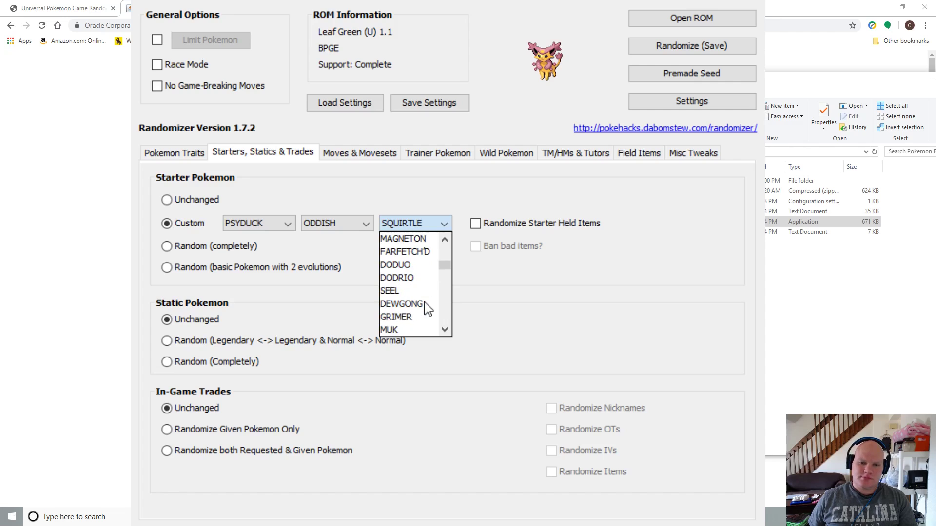
{"action": "scroll", "coordinate": [427, 308], "scroll_direction": "up", "scroll_amount": 3}
{"action": "scroll", "coordinate": [427, 308], "scroll_direction": "up", "scroll_amount": 1}
{"action": "scroll", "coordinate": [427, 308], "scroll_direction": "down", "scroll_amount": 2}
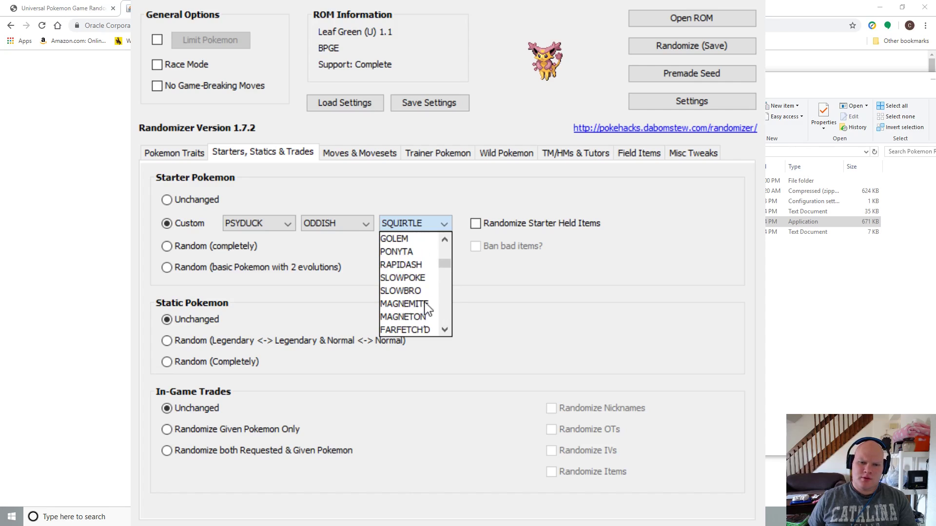
{"action": "scroll", "coordinate": [427, 308], "scroll_direction": "down", "scroll_amount": 2}
{"action": "scroll", "coordinate": [427, 308], "scroll_direction": "up", "scroll_amount": 2}
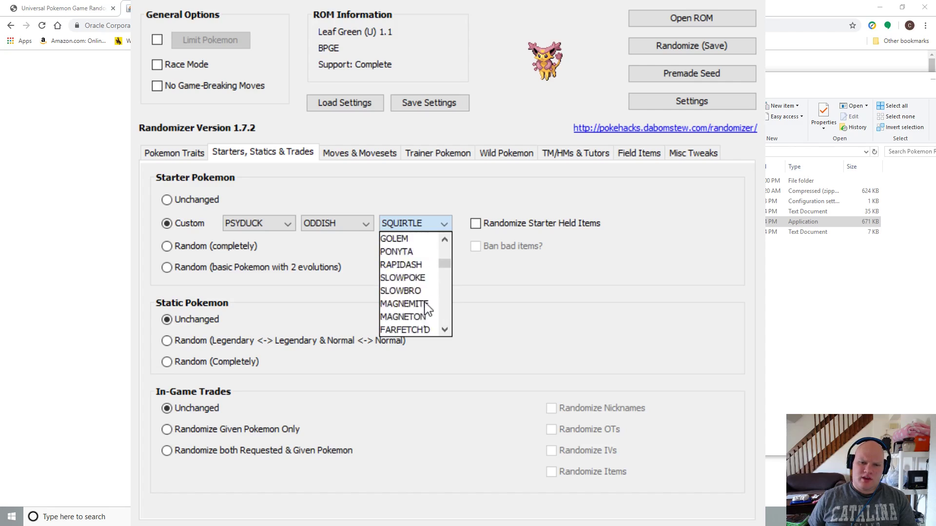
{"action": "left_click", "coordinate": [427, 304]}
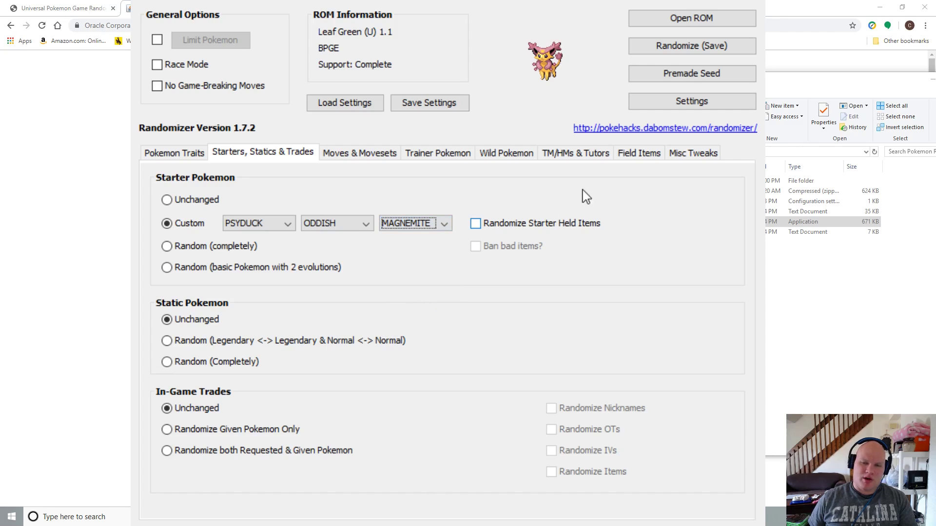
{"action": "left_click", "coordinate": [475, 225]}
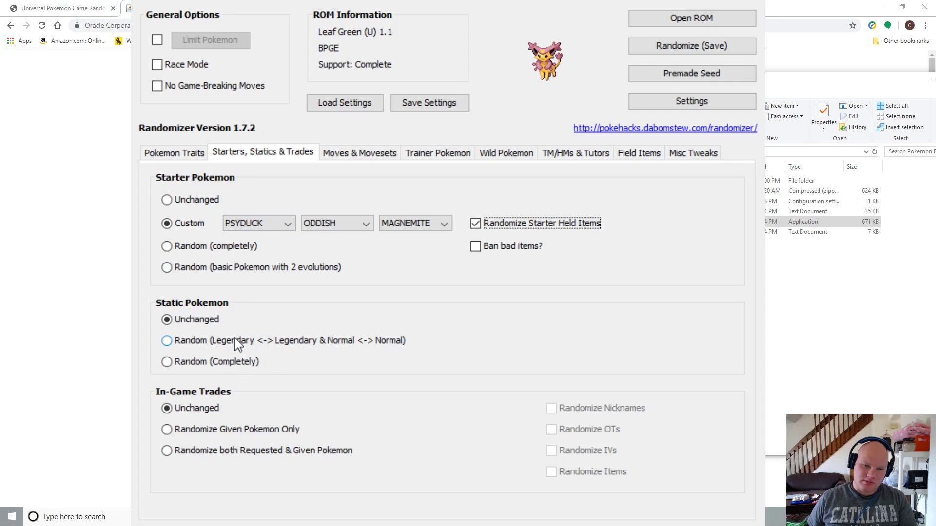
{"action": "mouse_move", "coordinate": [232, 335]}
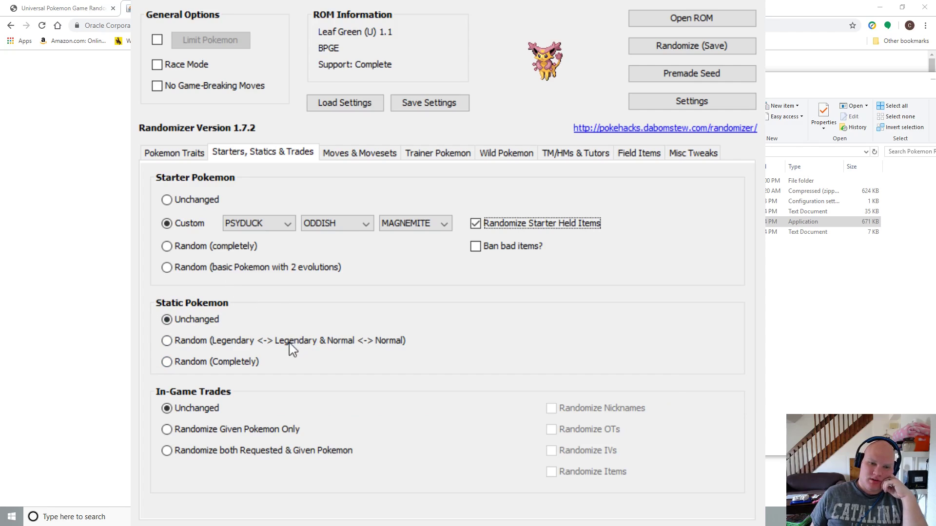
Step: Set static Pokemon to Random (Legendary <-> Legendary & Normal <-> Normal) and in-game trades to Randomize both Requested & Given Pokemon
{"action": "left_click", "coordinate": [198, 342]}
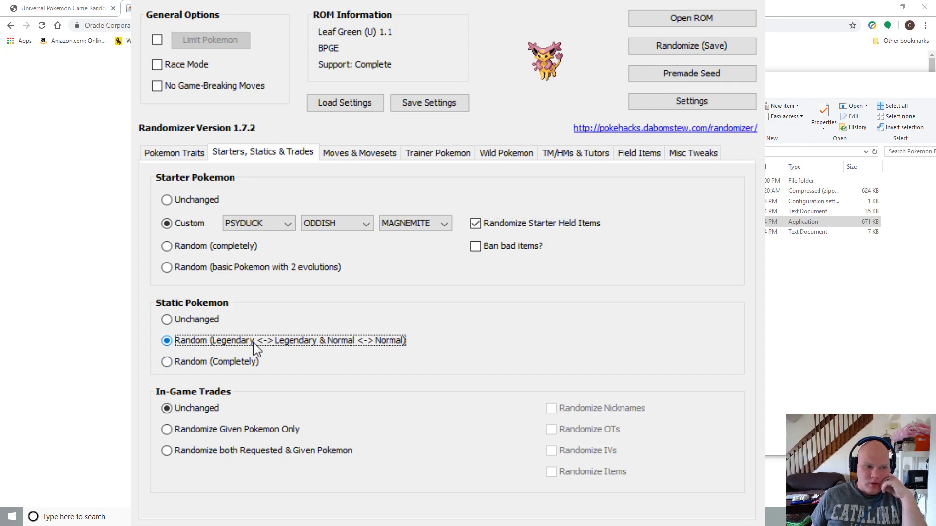
{"action": "left_click", "coordinate": [243, 453]}
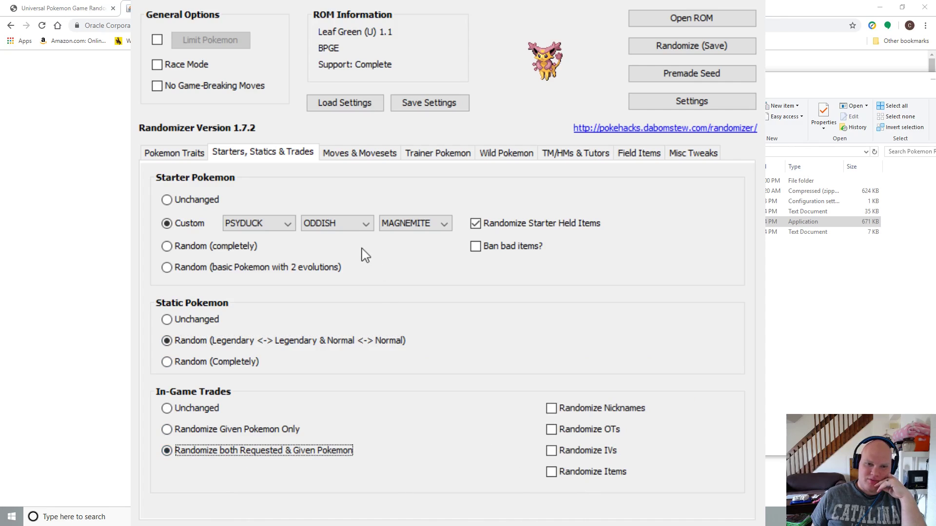
Step: Set trainers' Pokemon to Type Themed, trying to use similar strength, with the rival carrying the starter through the game
{"action": "left_click", "coordinate": [377, 156]}
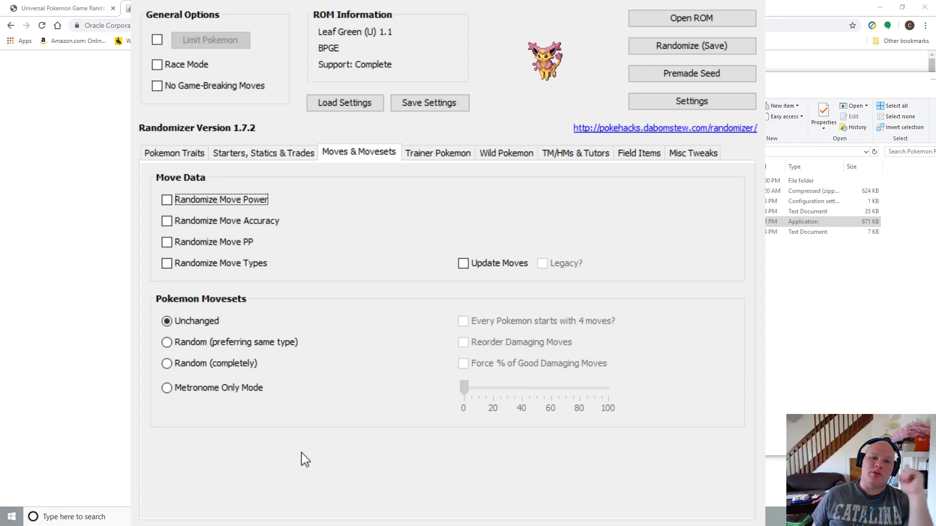
{"action": "left_click", "coordinate": [448, 157]}
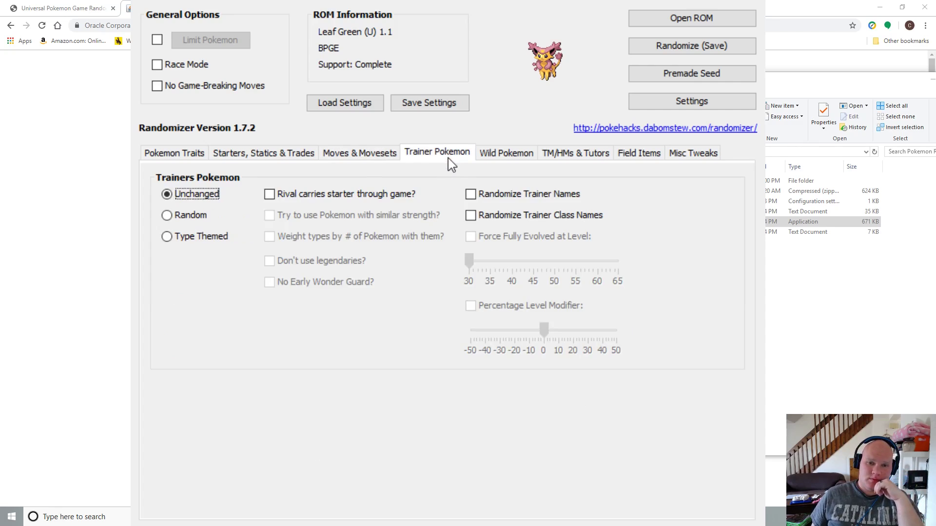
{"action": "left_click", "coordinate": [170, 217]}
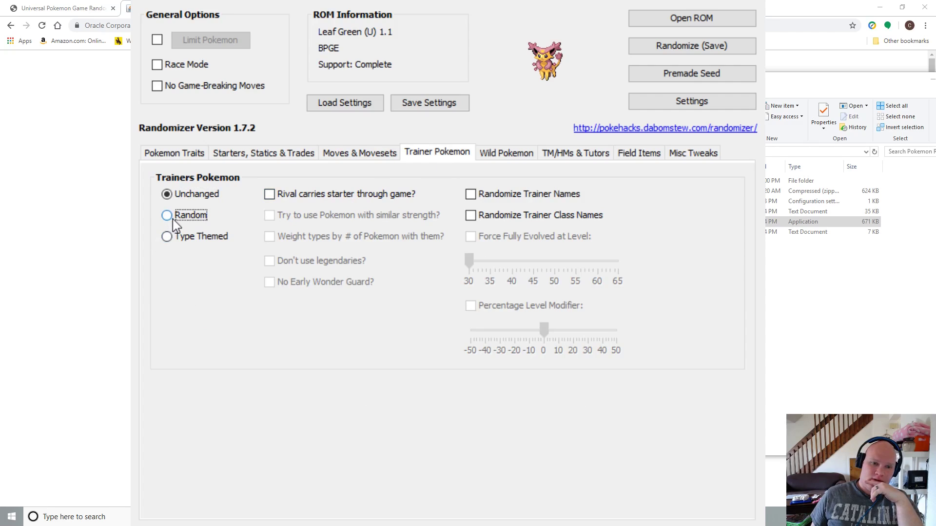
{"action": "left_click", "coordinate": [232, 242]}
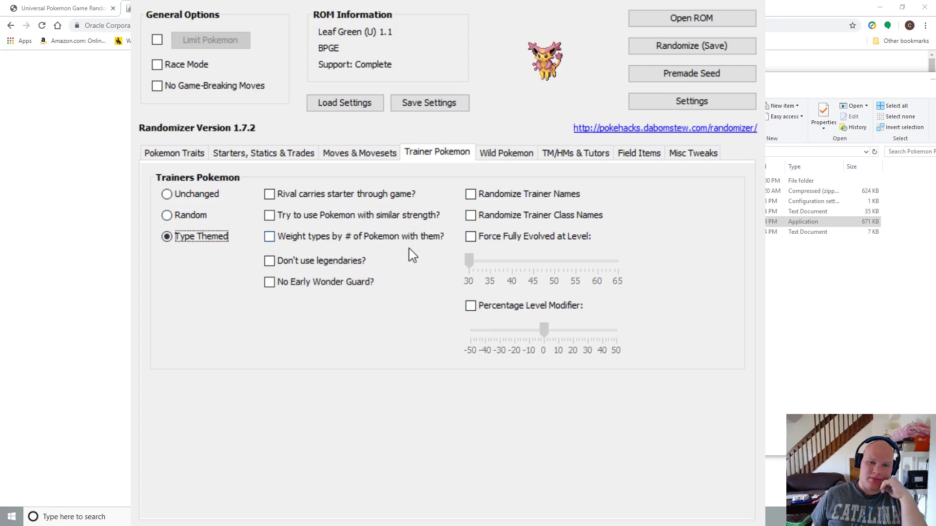
{"action": "left_click", "coordinate": [367, 222]}
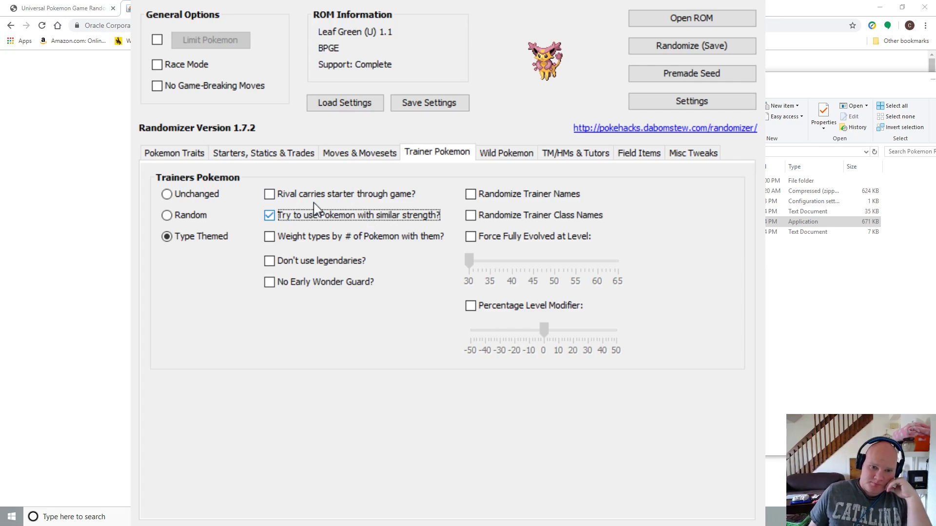
{"action": "left_click", "coordinate": [269, 194]}
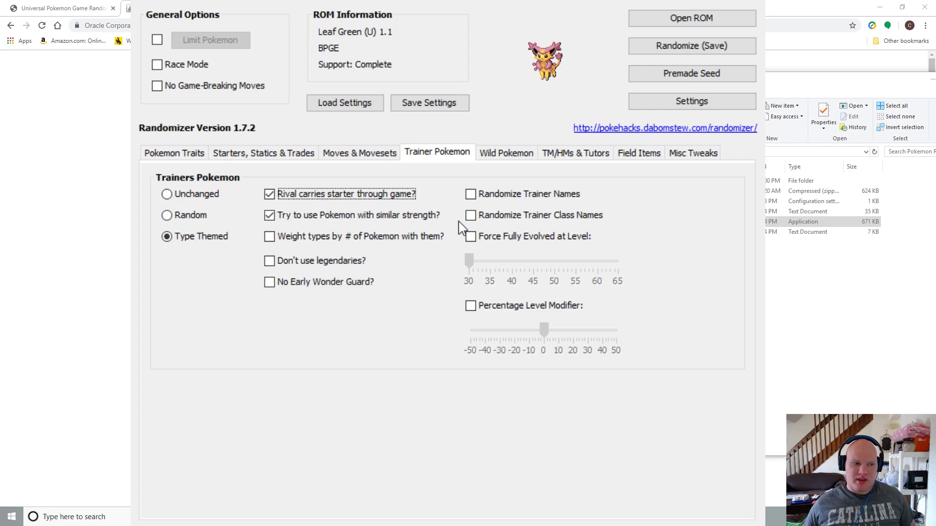
Step: Force trainers' Pokemon to be fully evolved at level 40 and randomize both trainer names and trainer class names
{"action": "left_click", "coordinate": [514, 239]}
{"action": "left_click_drag", "start_coordinate": [468, 262], "coordinate": [512, 271]}
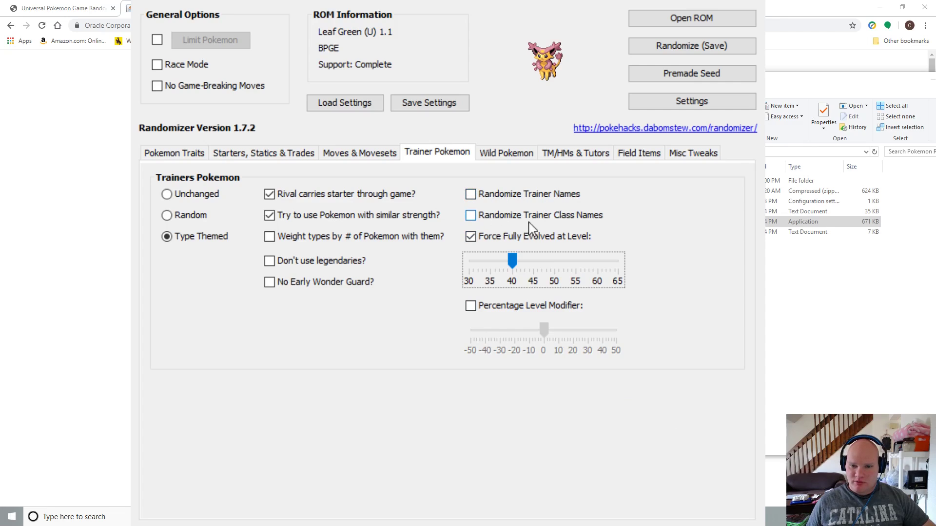
{"action": "left_click", "coordinate": [471, 216]}
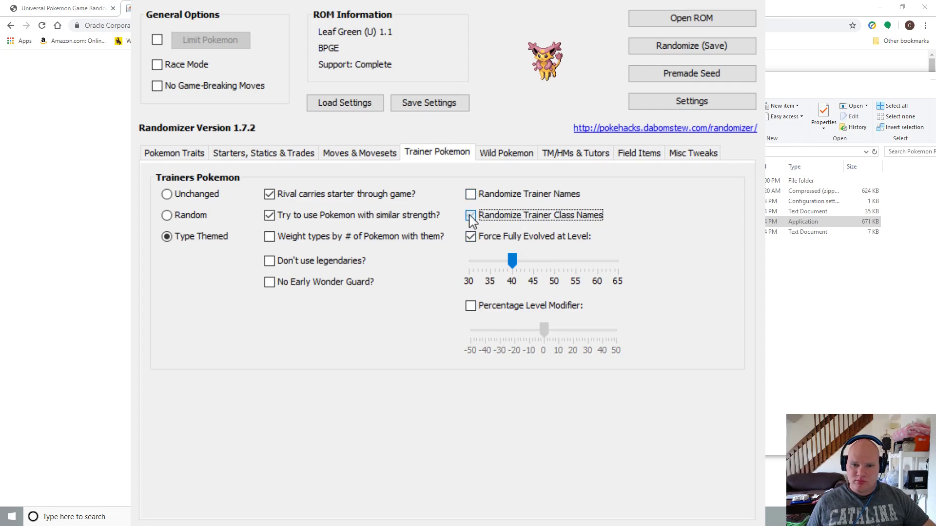
{"action": "left_click", "coordinate": [471, 195]}
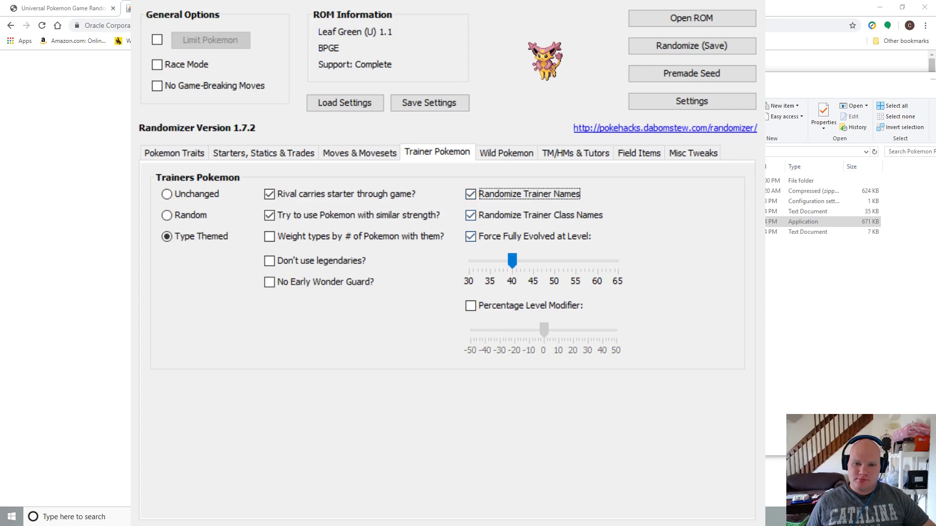
Step: Set wild Pokemon to Area 1-to-1 Mapping with Type Theme Areas as the additional rule
{"action": "left_click", "coordinate": [510, 155]}
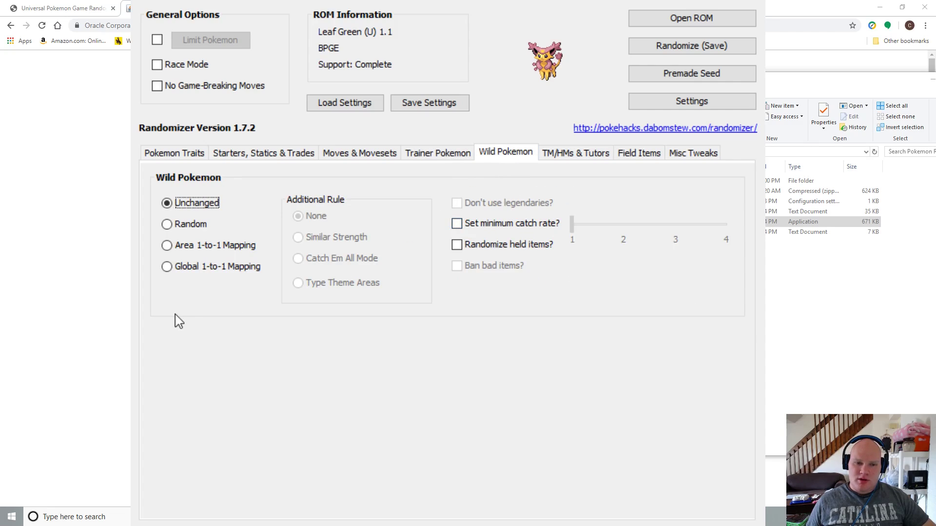
{"action": "left_click", "coordinate": [204, 250]}
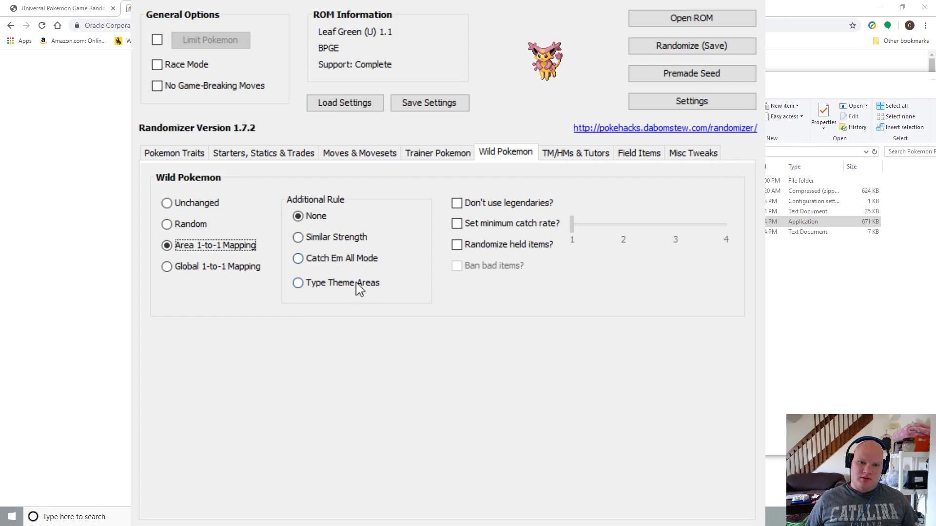
{"action": "left_click", "coordinate": [349, 242]}
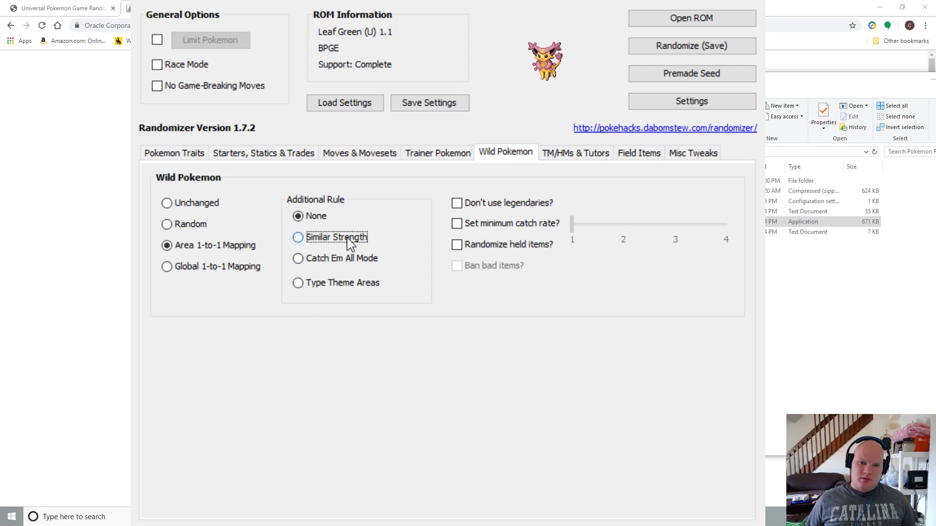
{"action": "left_click", "coordinate": [328, 284]}
Step: Leave the TM/HM and move tutor options unchanged and set field items to Shuffle
{"action": "left_click", "coordinate": [575, 155]}
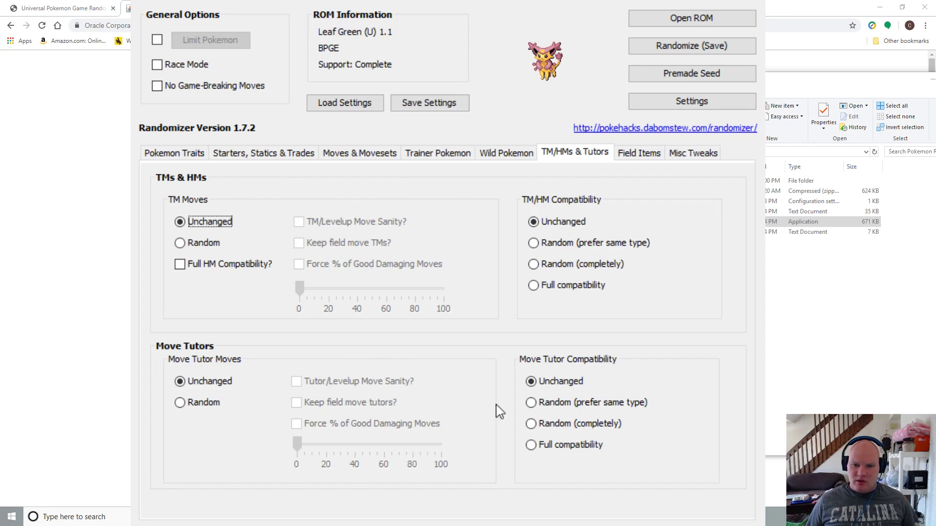
{"action": "left_click", "coordinate": [654, 156]}
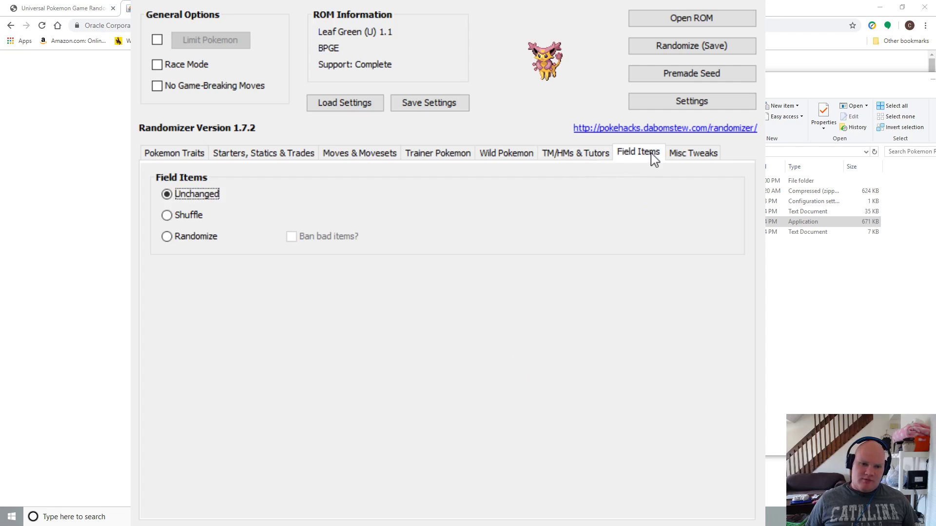
{"action": "left_click", "coordinate": [187, 219]}
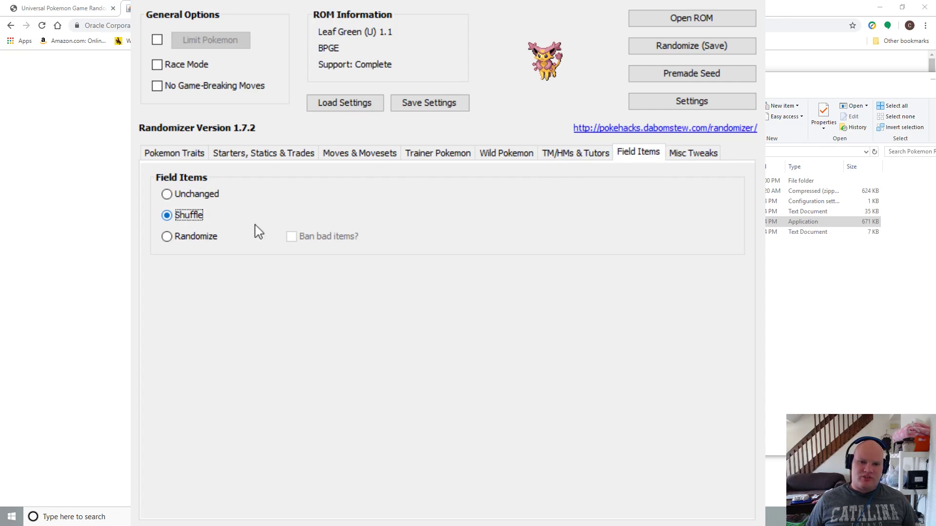
Step: Enable the Running Shoes Indoors, Give National Dex at Start and Randomize Catching Tutorial tweaks
{"action": "left_click", "coordinate": [685, 154]}
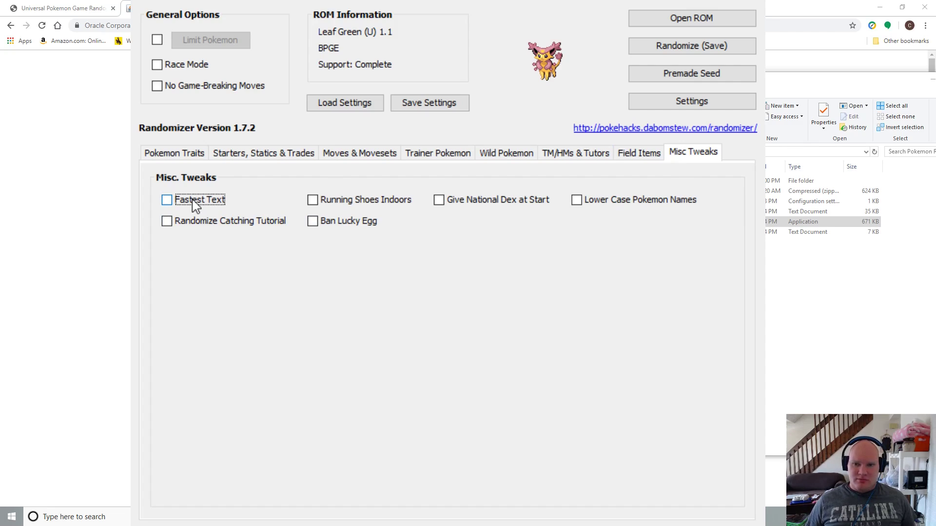
{"action": "left_click", "coordinate": [333, 209]}
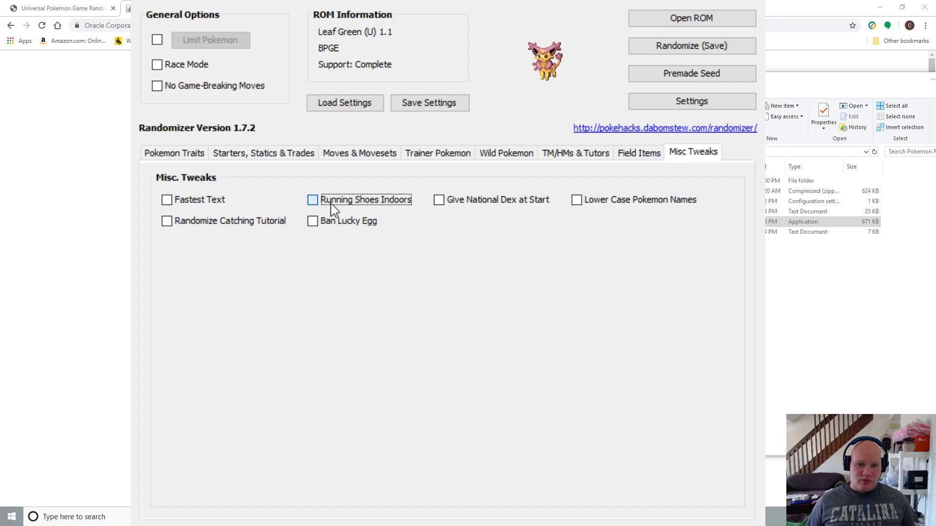
{"action": "left_click", "coordinate": [440, 200]}
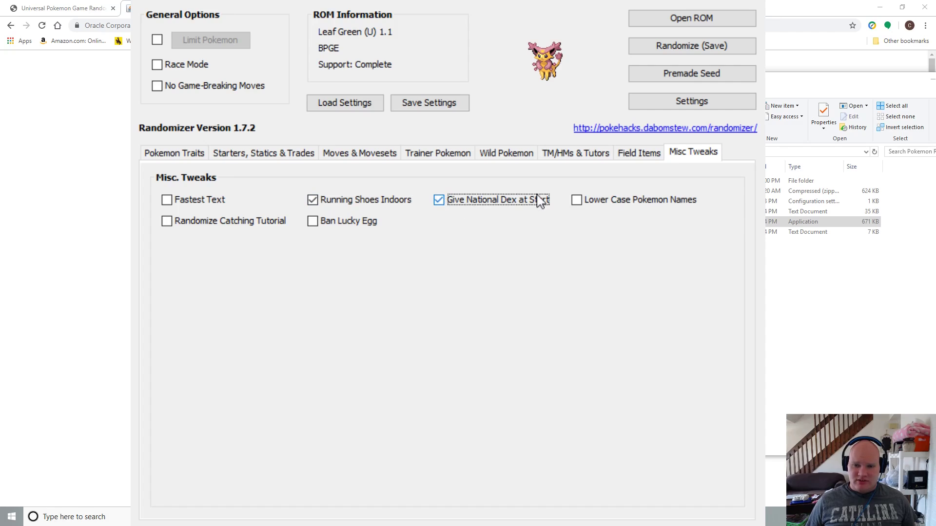
{"action": "left_click", "coordinate": [172, 228]}
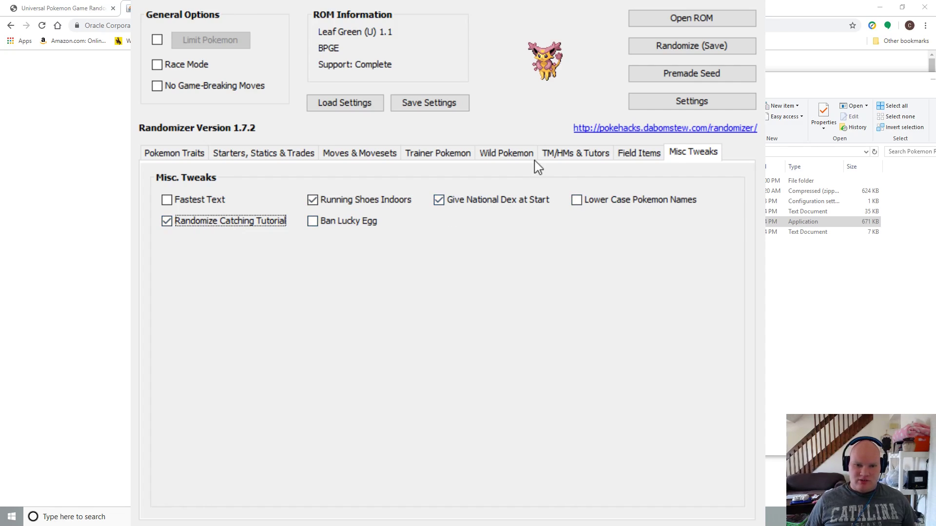
Step: Randomize the ROM and save it as Randomized LeafGreen.gba in Modified Roms with a log file, and close the seed details
{"action": "left_click", "coordinate": [725, 49]}
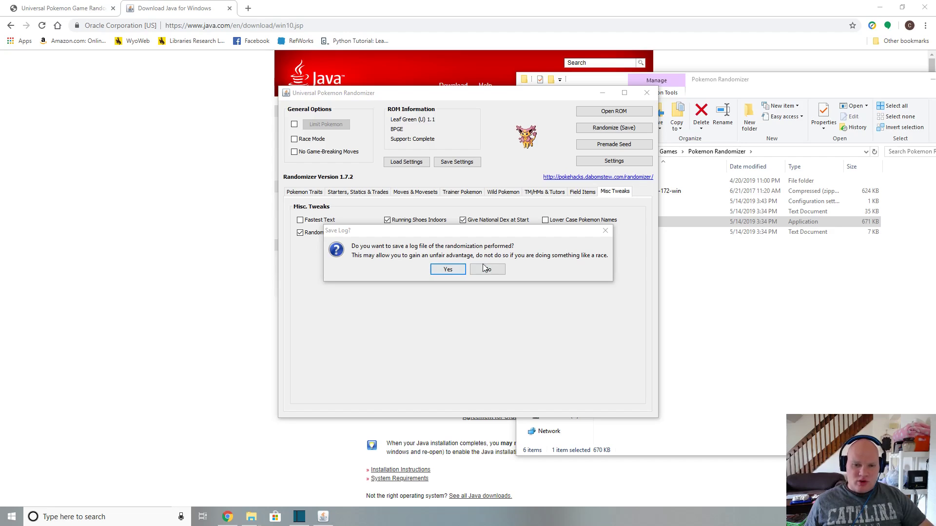
{"action": "left_click", "coordinate": [459, 269]}
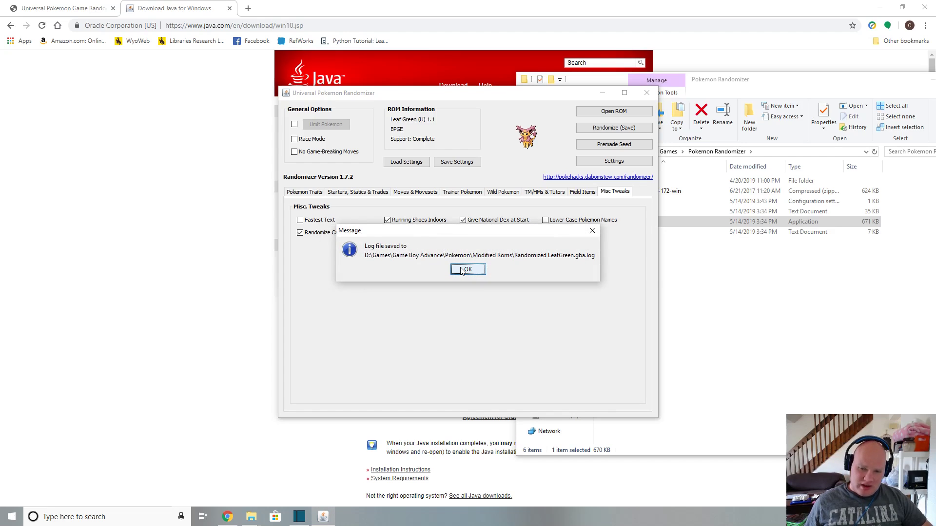
{"action": "left_click", "coordinate": [462, 271]}
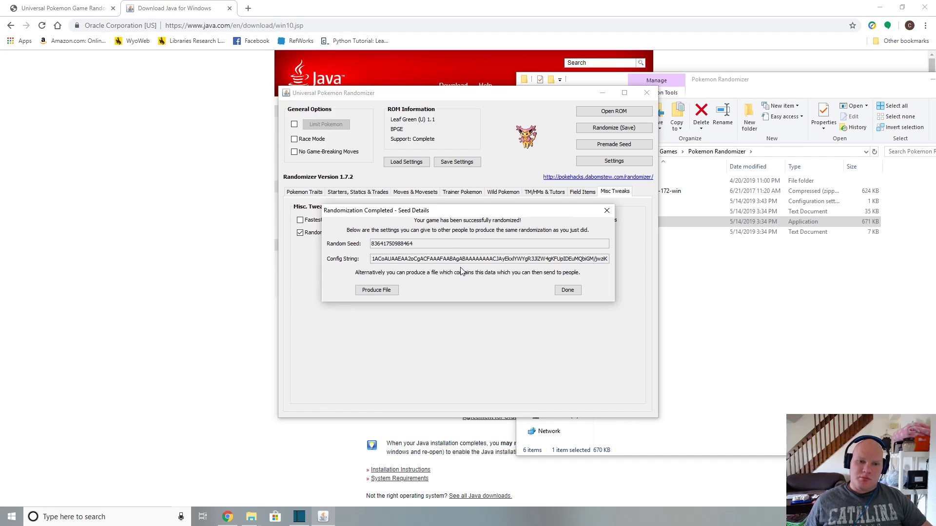
{"action": "left_click", "coordinate": [568, 291]}
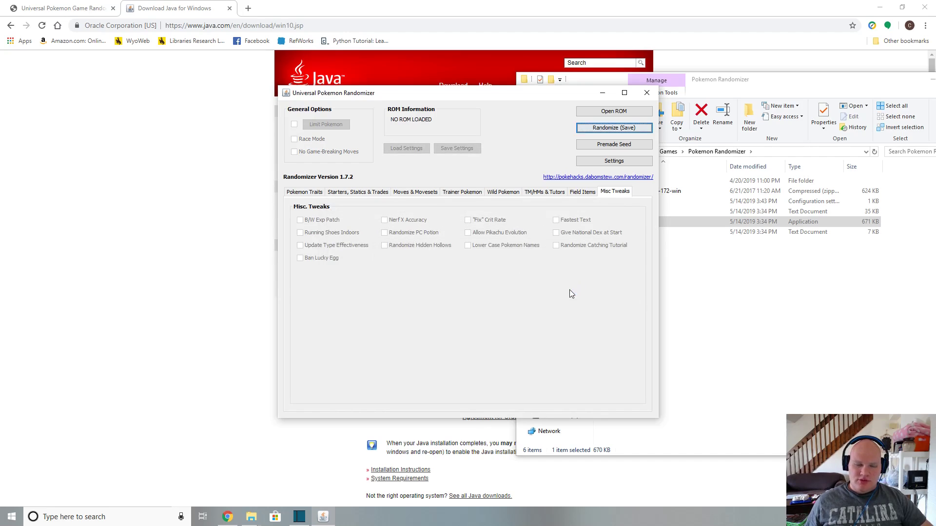